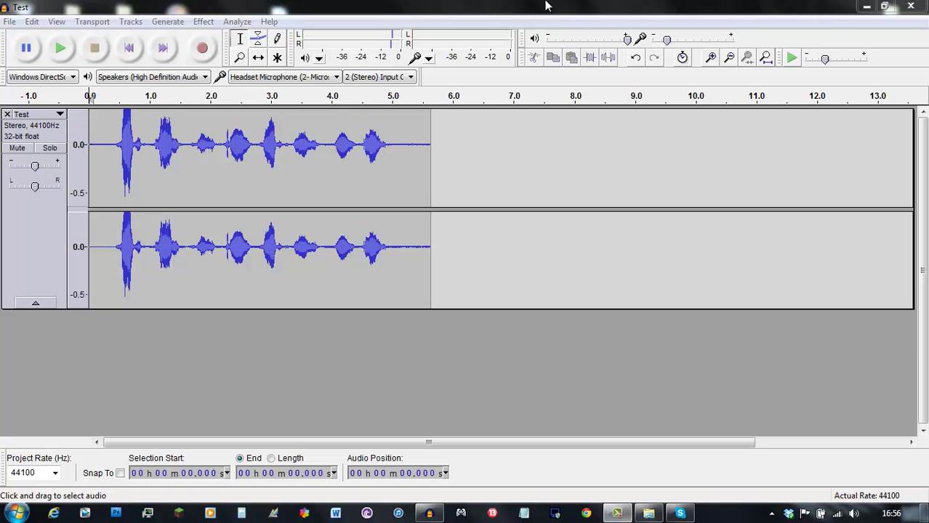
Step: Close the open Test project without saving its changes
click(911, 6)
click(476, 304)
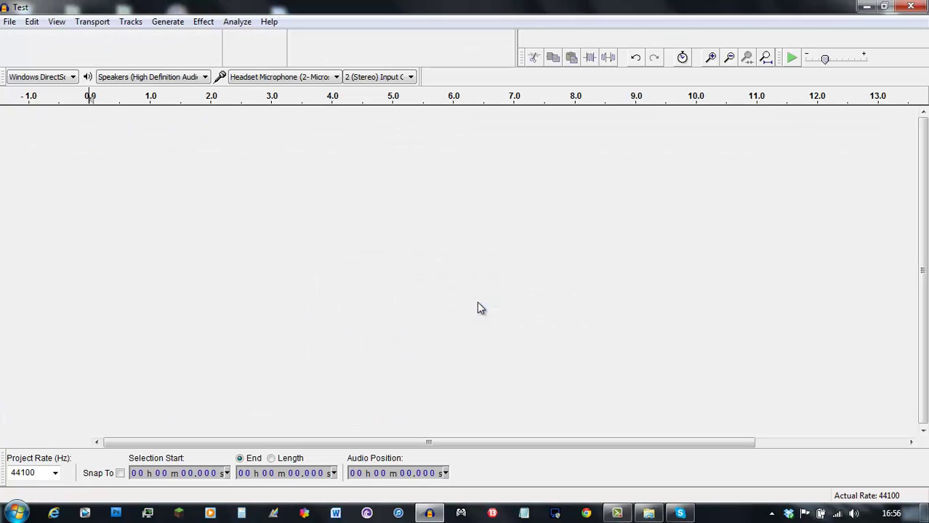
drag(283, 219, 344, 150)
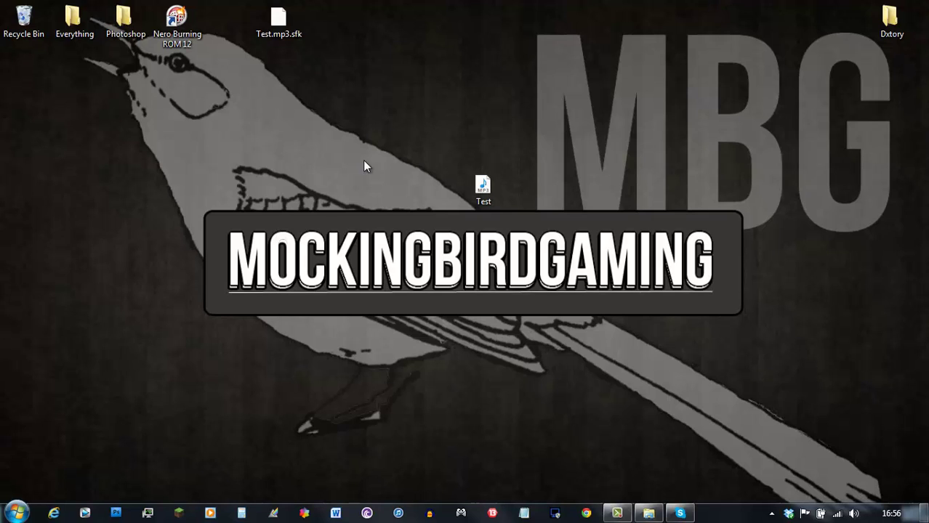
drag(400, 86, 662, 280)
click(631, 298)
Step: Switch to Vegas Pro and place the Test MP3 from the desktop at the start of the empty timeline
click(85, 513)
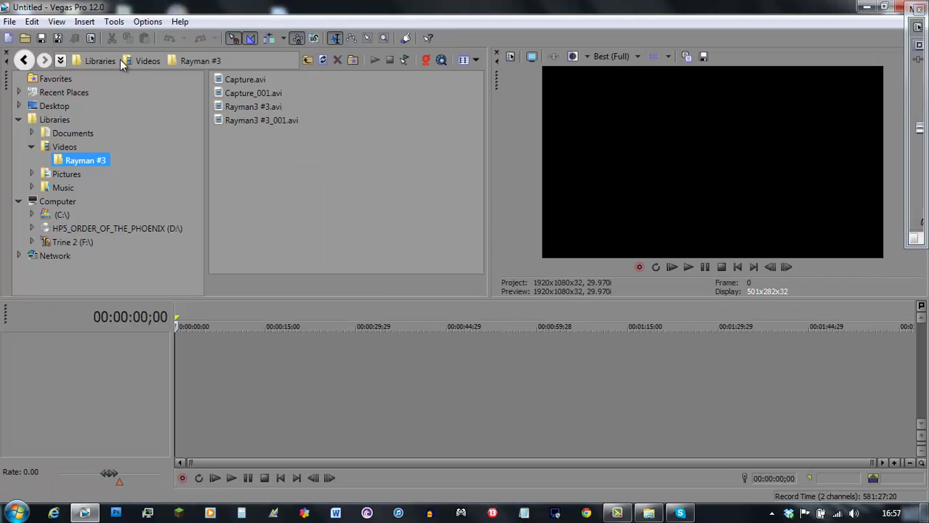
key(super+Right)
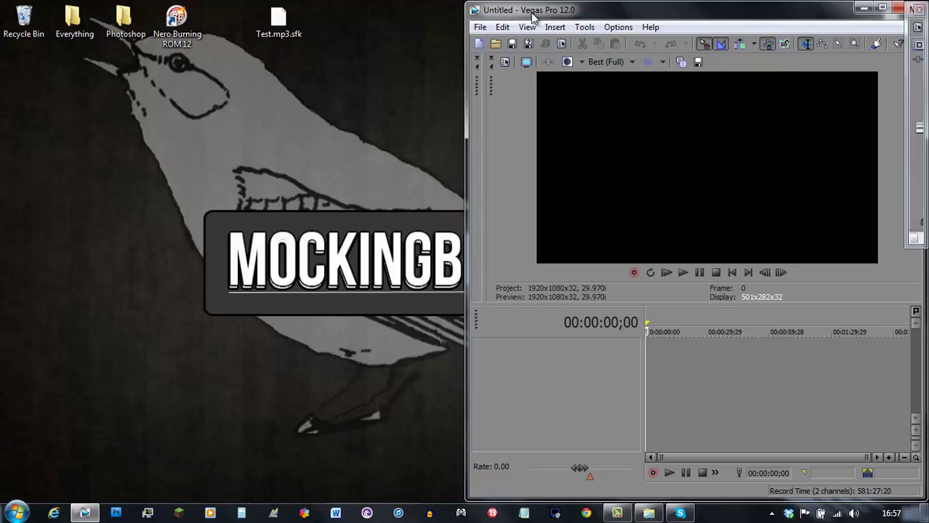
drag(534, 17, 228, 146)
key(super+Left)
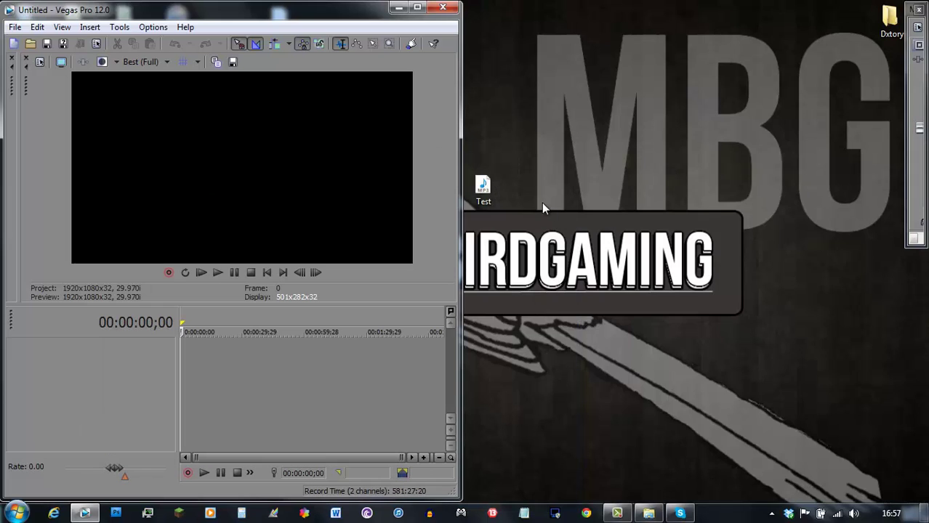
drag(486, 190, 149, 368)
click(417, 7)
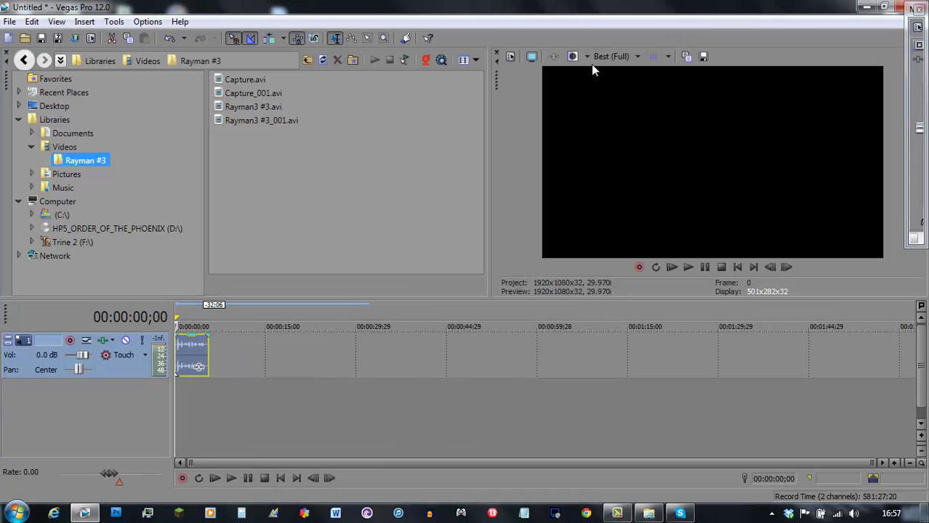
Step: Set up an audio render in MP3 format with the Highest Quality VBR Stereo Audio template
click(10, 21)
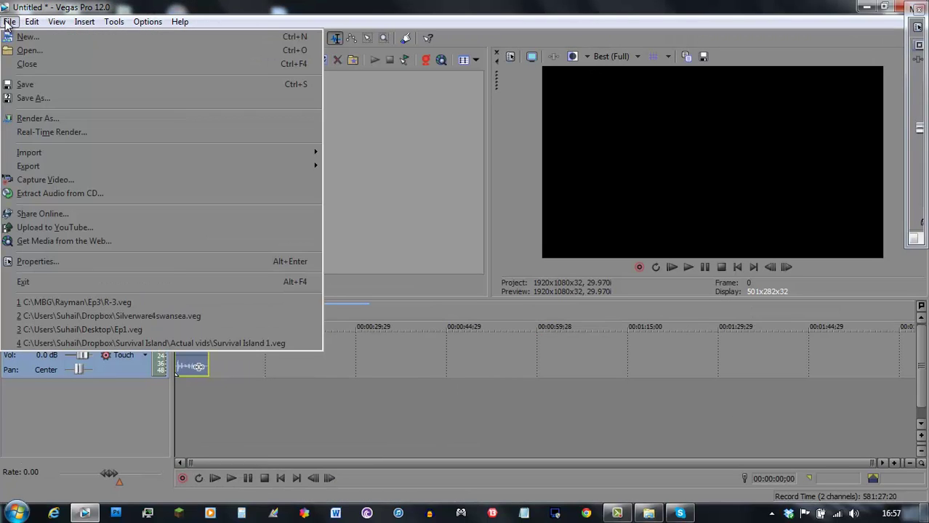
click(43, 116)
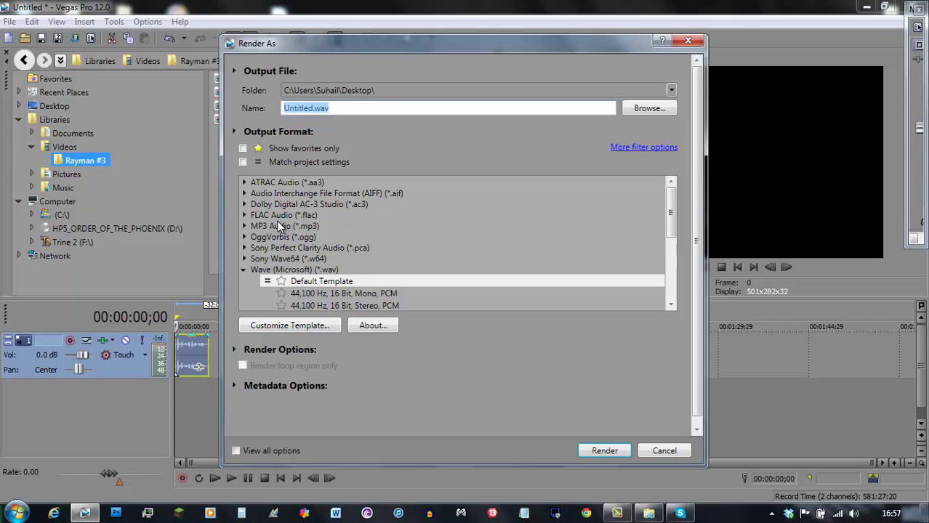
click(283, 226)
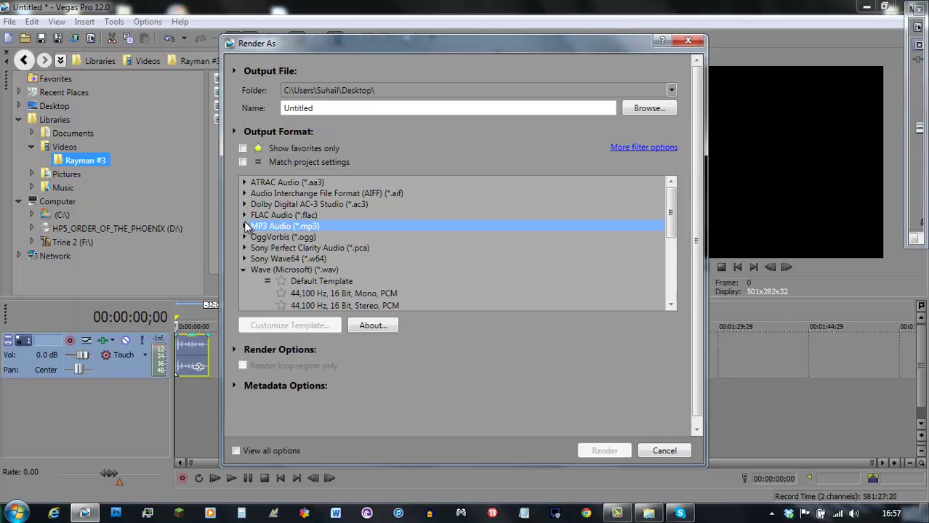
double_click(272, 228)
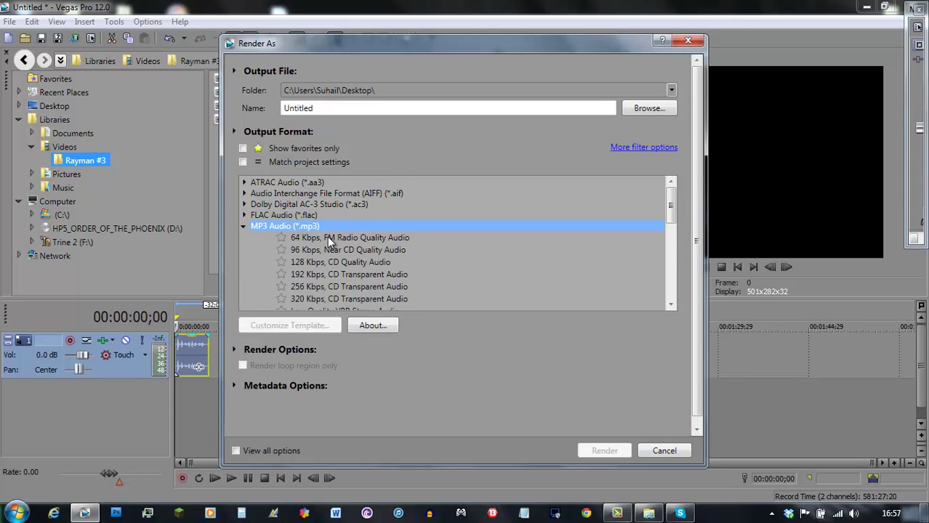
scroll(348, 244, down, 3)
scroll(376, 247, up, 1)
click(360, 271)
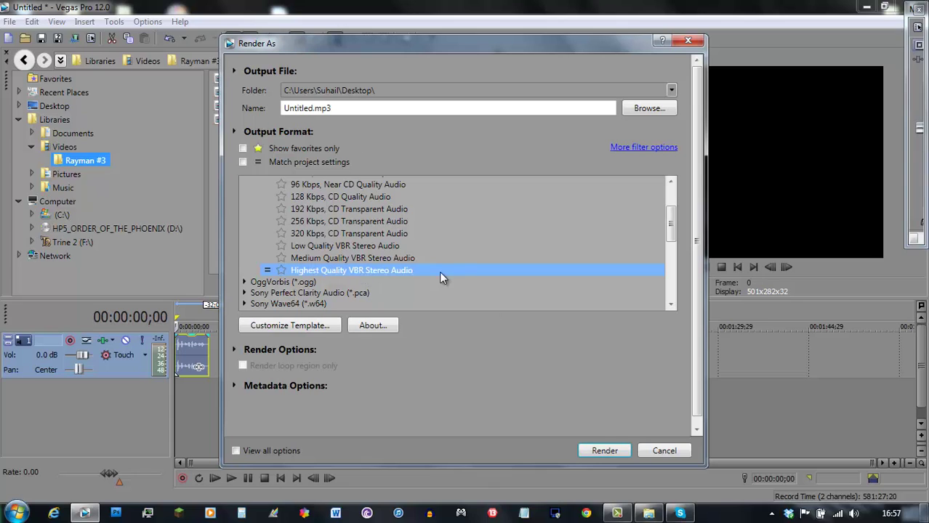
Step: Cancel the render and close Vegas Pro without saving the untitled project
click(667, 451)
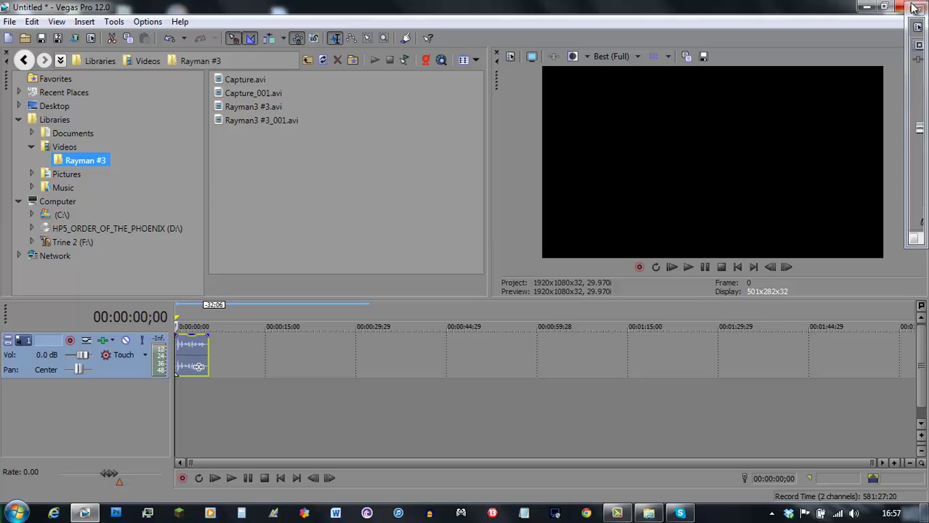
click(897, 7)
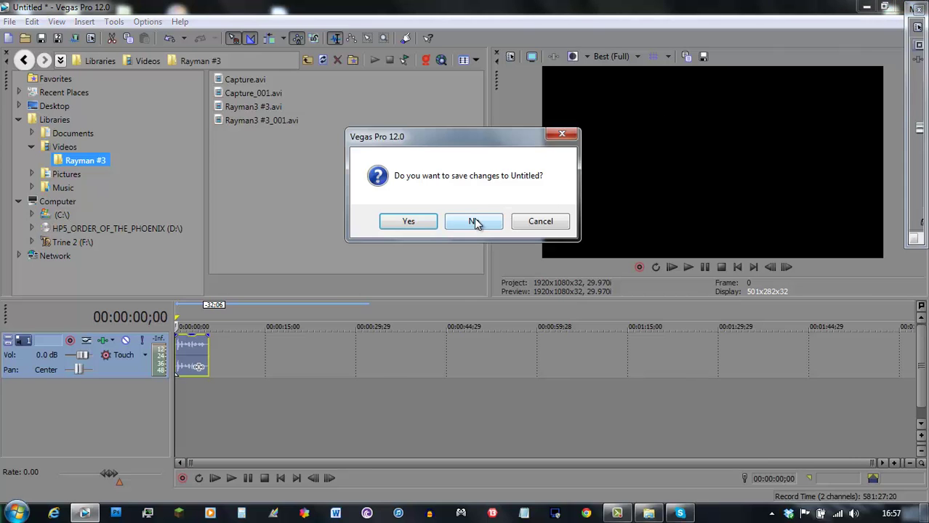
click(476, 222)
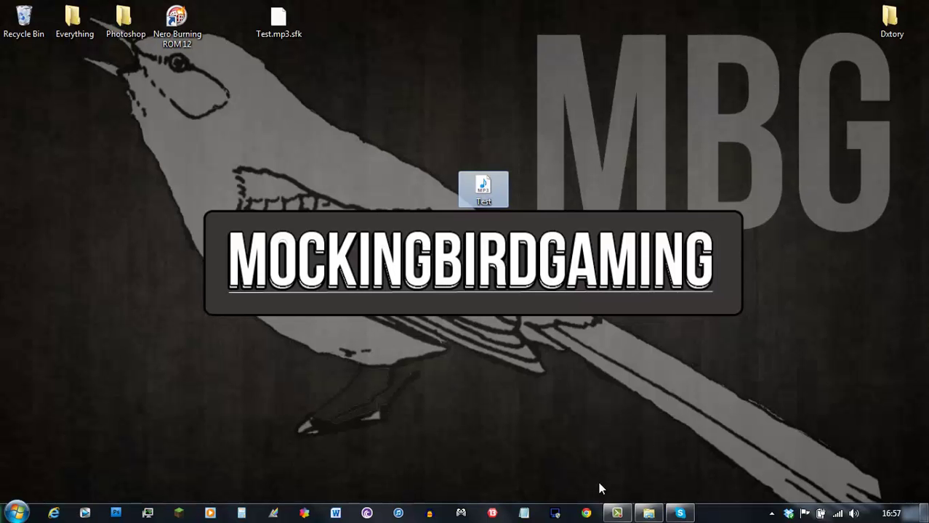
Step: Switch to Audacity, dismiss the welcome message and import the Test MP3 from the desktop in a maximized window
click(425, 516)
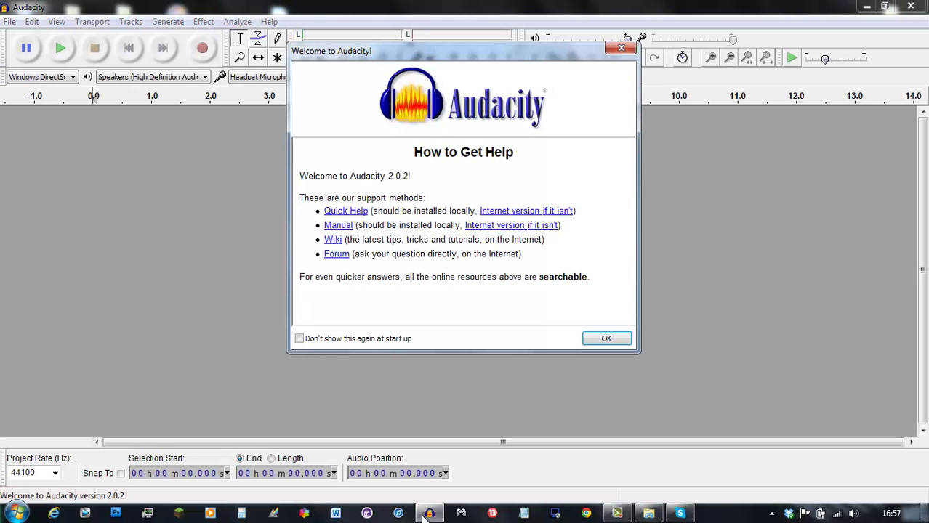
click(606, 339)
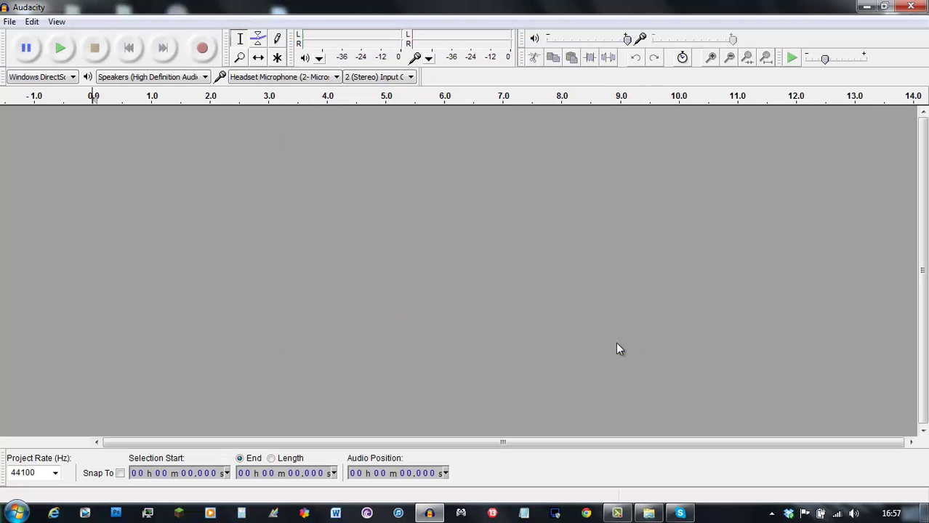
key(super+Left)
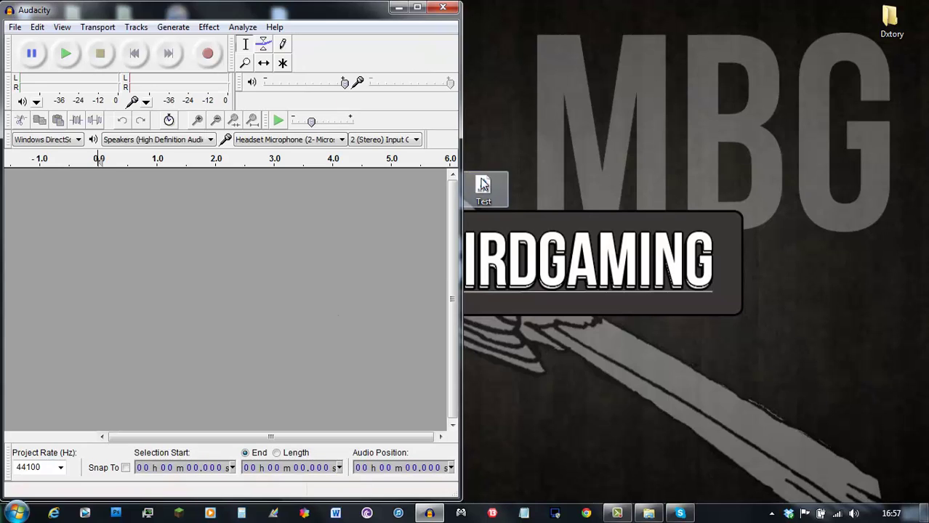
click(417, 9)
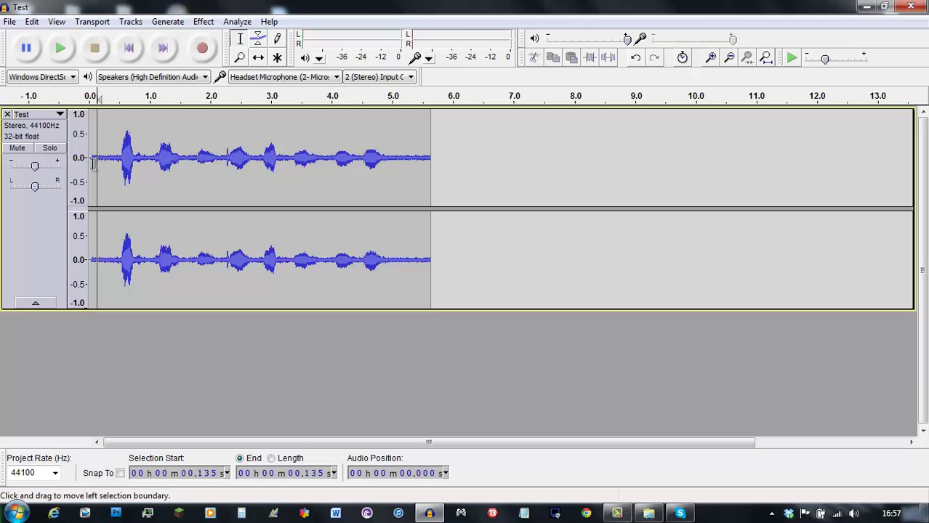
Step: Play the track from its start and listen separately to about the first 0.49 s of background noise before the speech
click(88, 152)
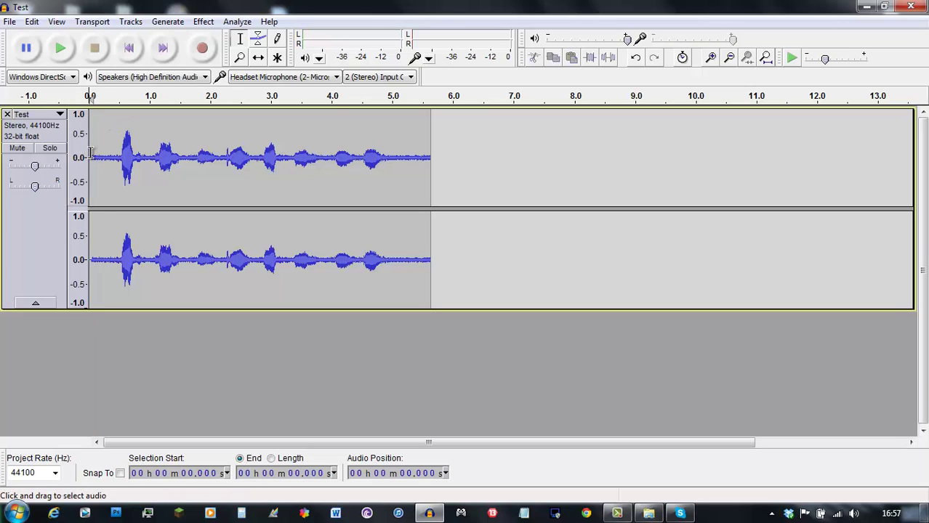
click(60, 52)
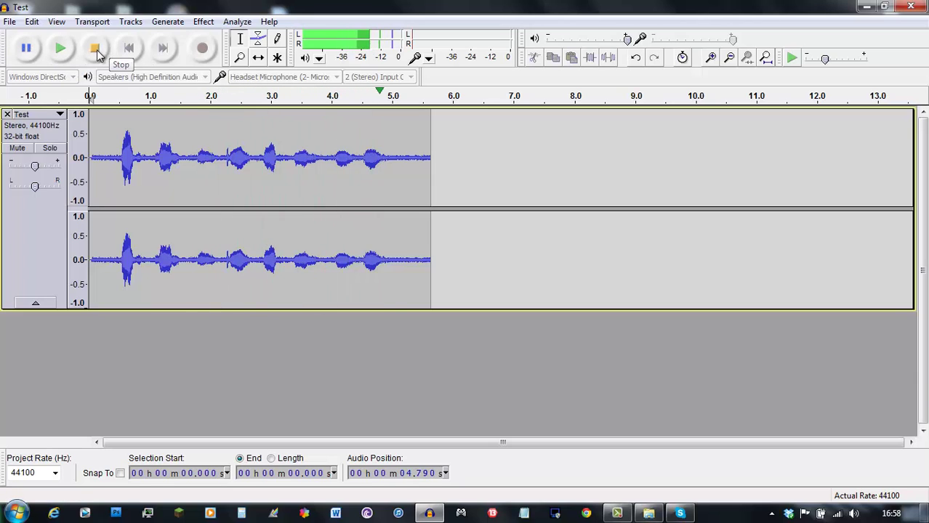
drag(122, 164, 88, 160)
click(112, 164)
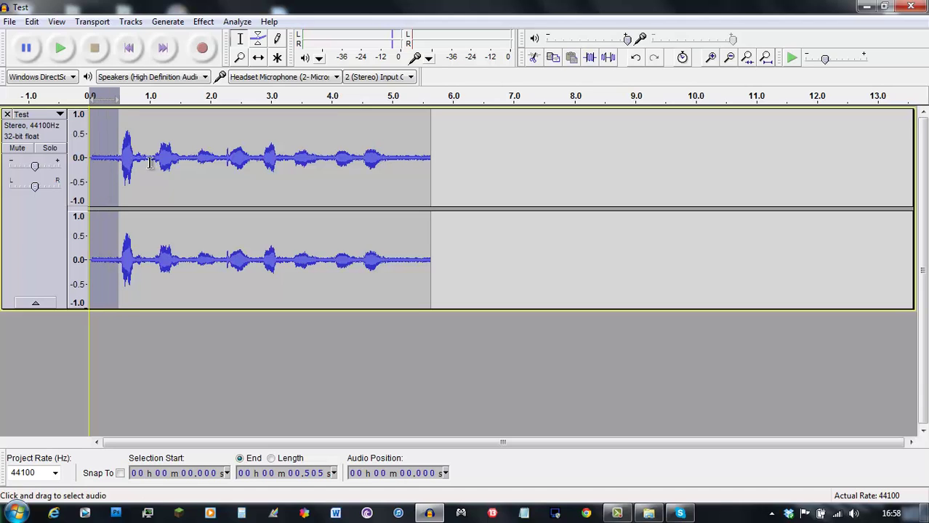
click(448, 154)
drag(448, 138, 429, 135)
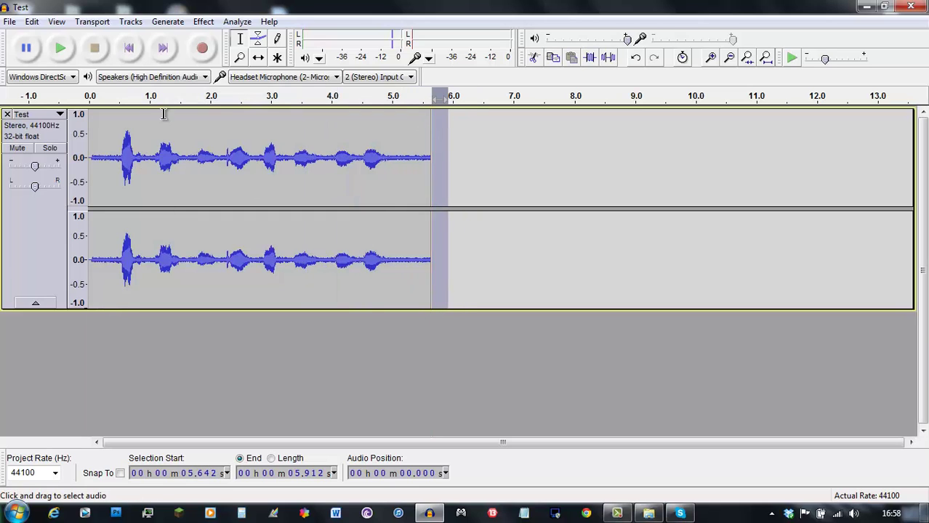
drag(120, 154, 77, 155)
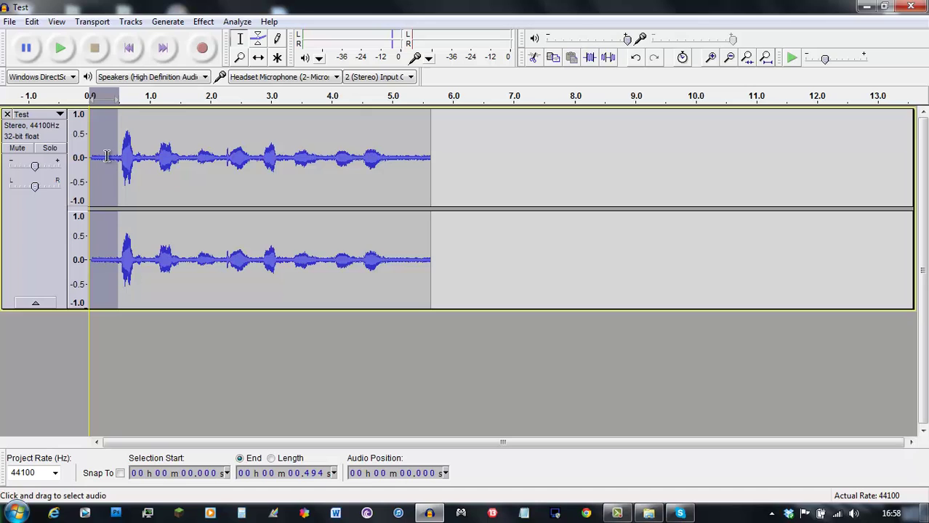
click(66, 56)
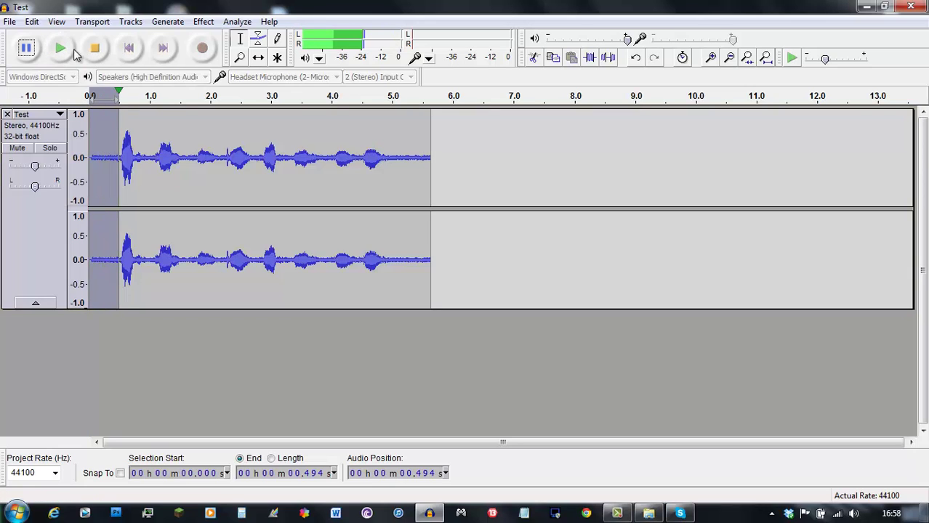
Step: Select about the first 0.4 s of the track and capture it as the noise profile for Noise Removal
click(113, 162)
drag(109, 162, 80, 162)
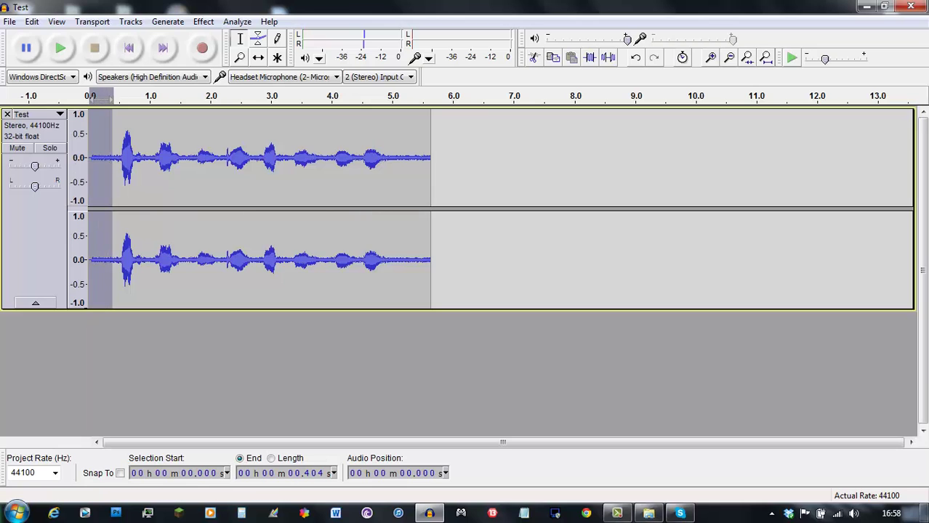
click(204, 22)
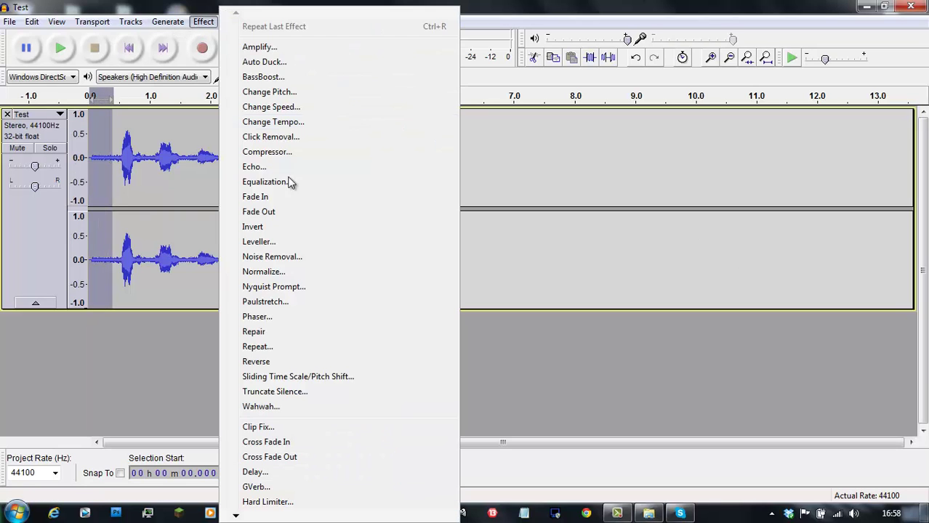
click(291, 259)
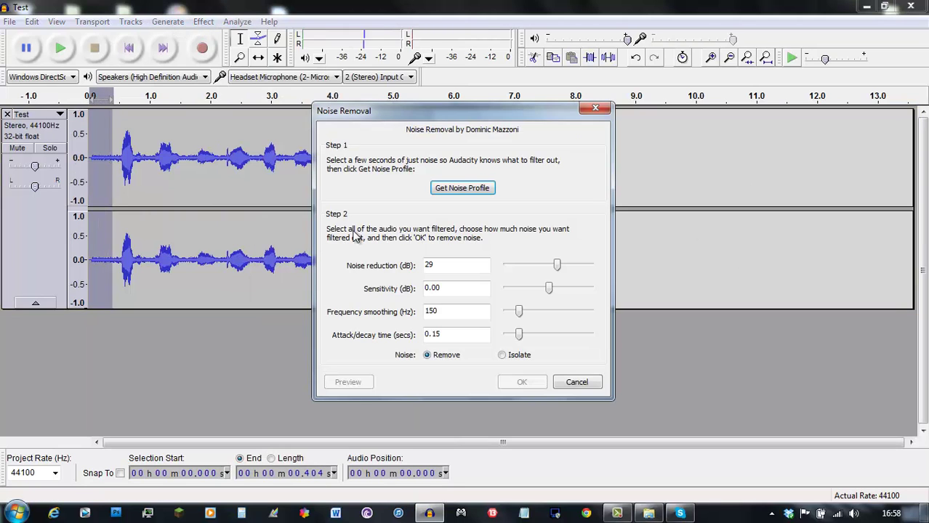
click(463, 191)
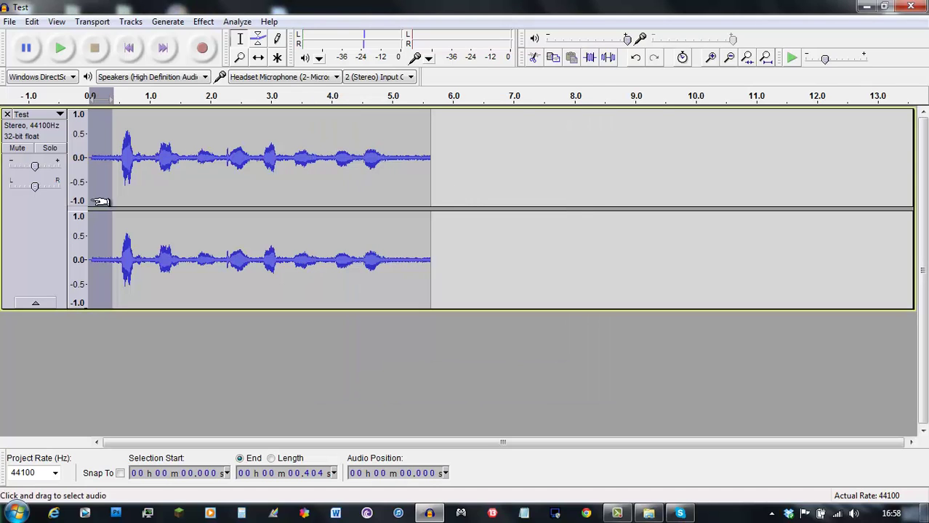
Step: Apply Noise Removal to the entire track with noise reduction set to 25 dB, and clear the selection
drag(451, 186, 3, 206)
click(203, 21)
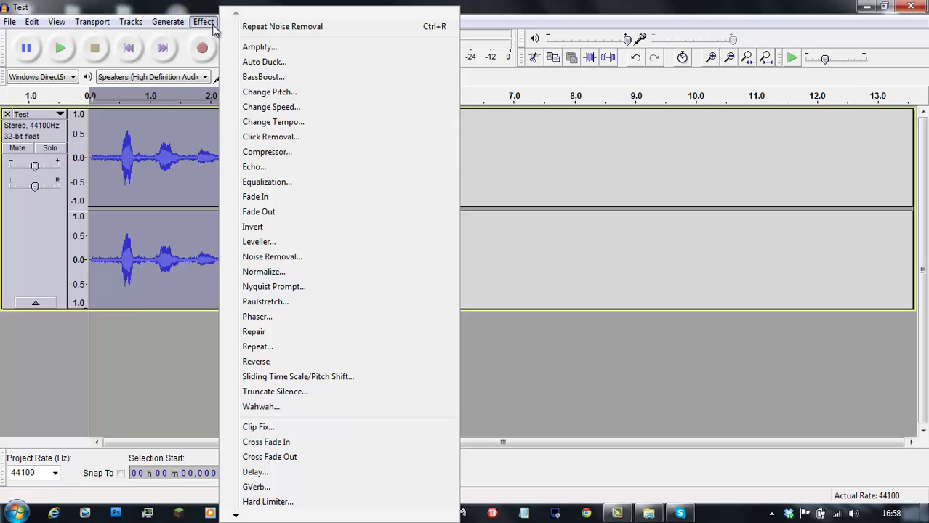
click(291, 256)
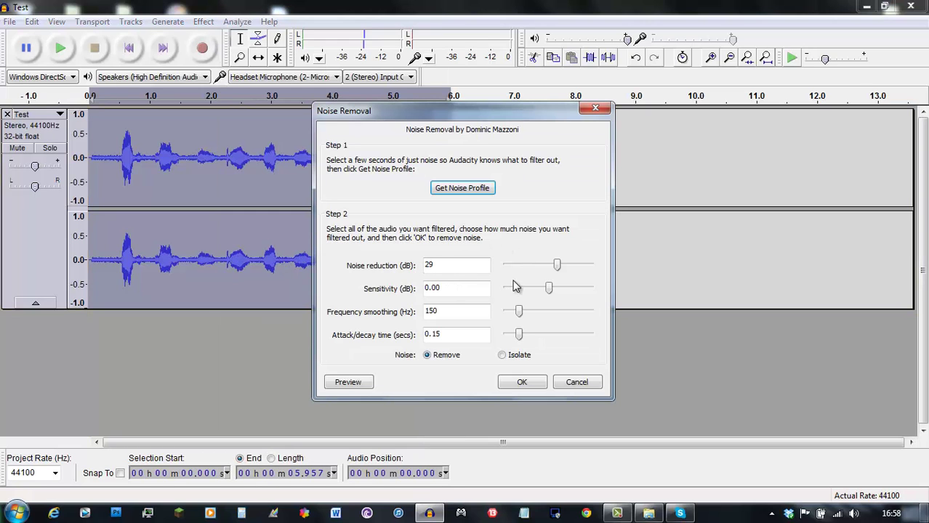
mouse_move(557, 267)
mouse_down()
mouse_move(547, 268)
mouse_move(554, 274)
mouse_up()
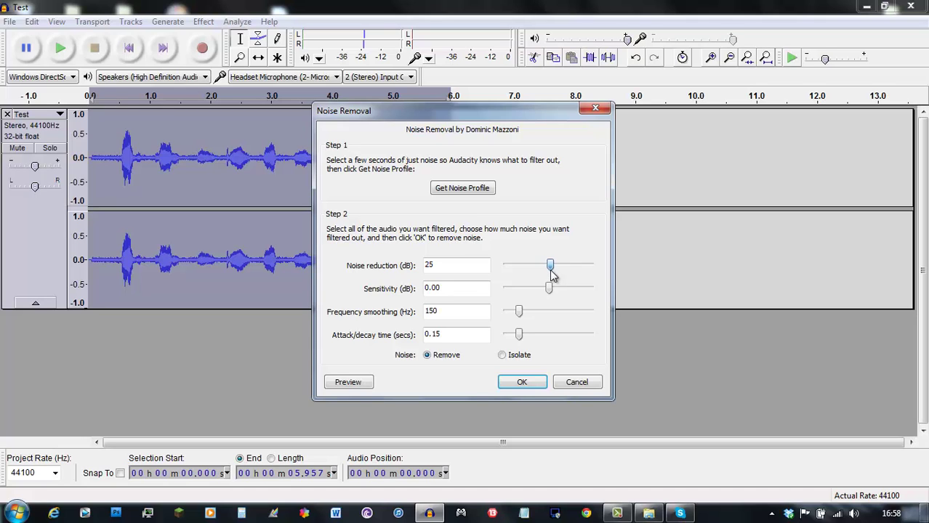
click(442, 290)
click(468, 333)
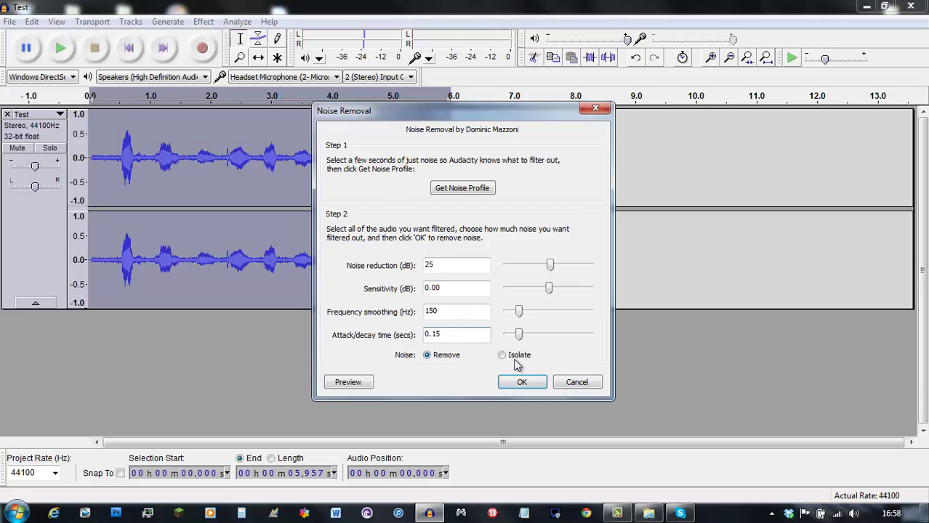
click(535, 383)
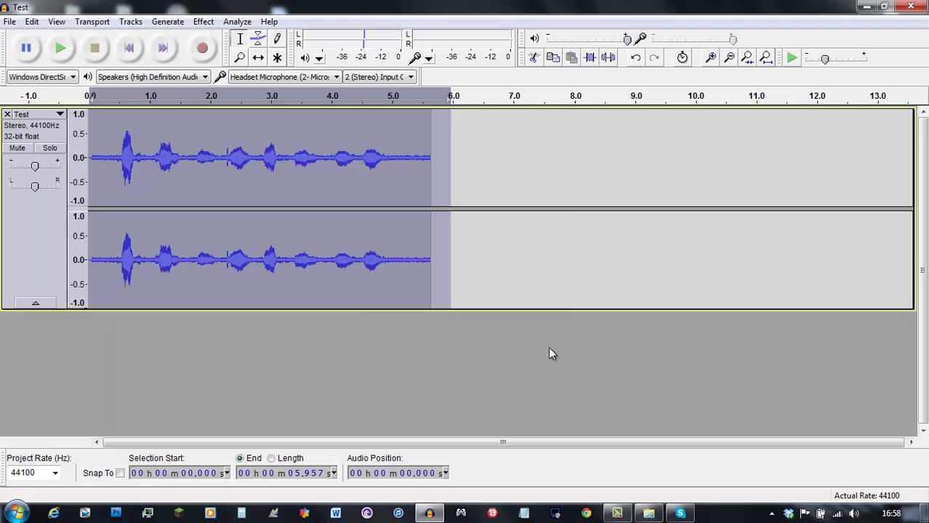
click(508, 261)
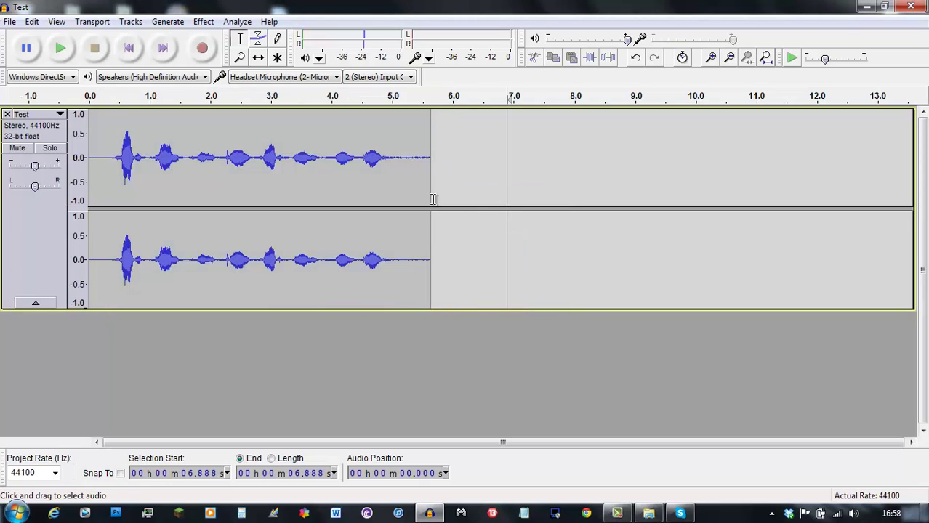
drag(460, 200, 503, 214)
drag(110, 173, 102, 170)
click(116, 171)
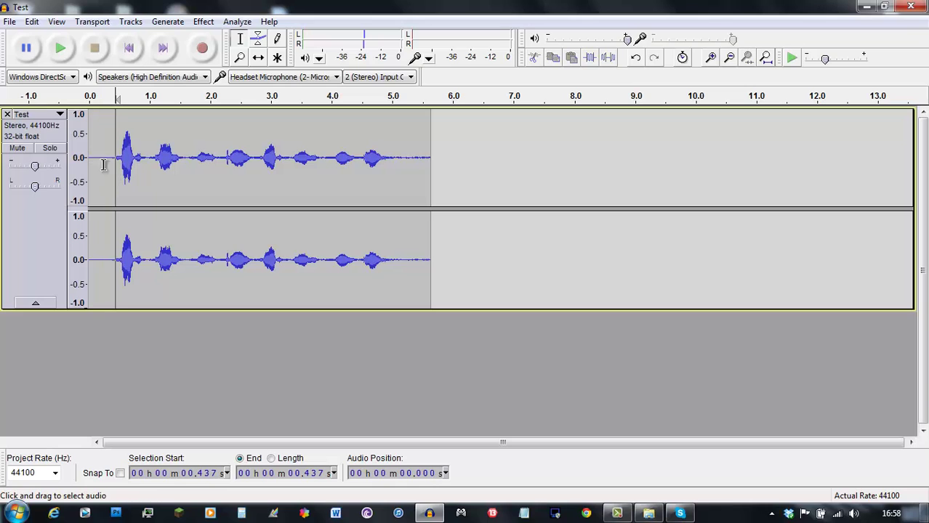
Step: Play the cleaned track from about 0.1 s and listen separately to the residual noise after the speech, from about 4.93 s to 5.84 s
click(95, 167)
click(63, 48)
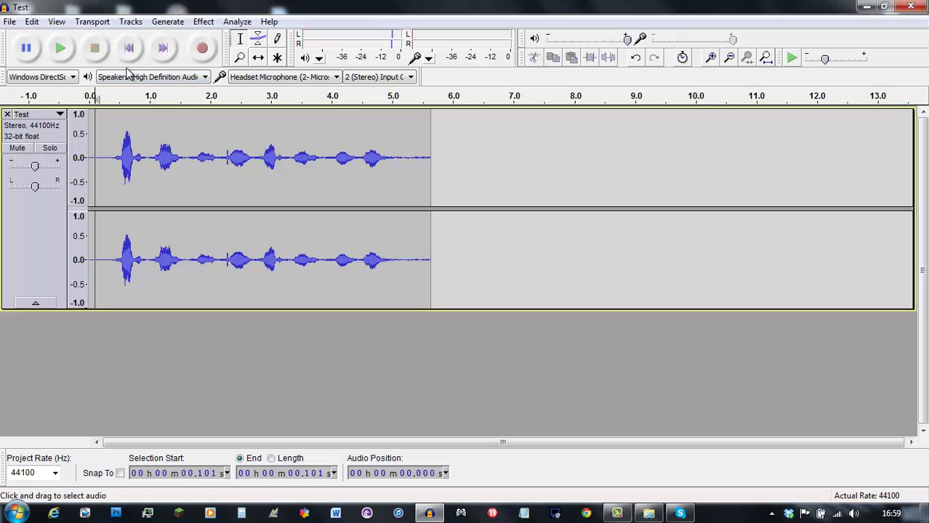
click(386, 162)
drag(411, 164, 388, 163)
click(61, 49)
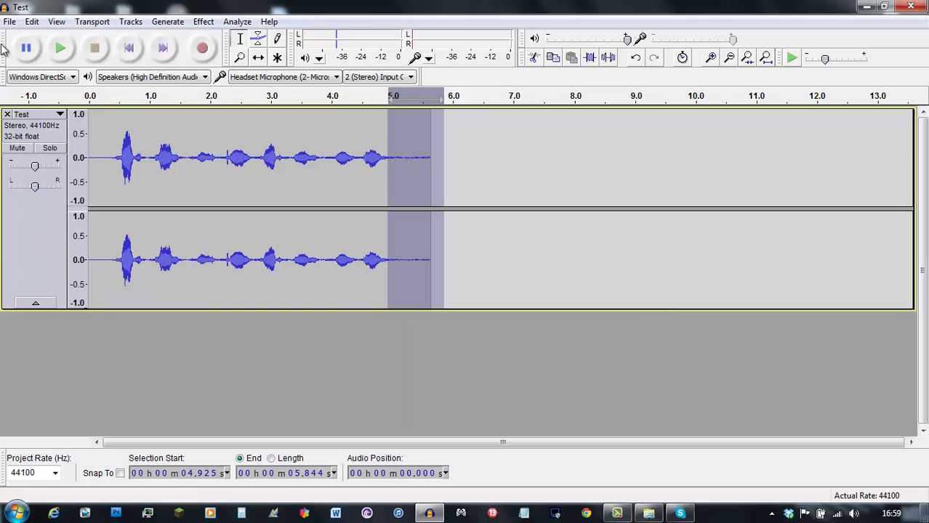
click(9, 21)
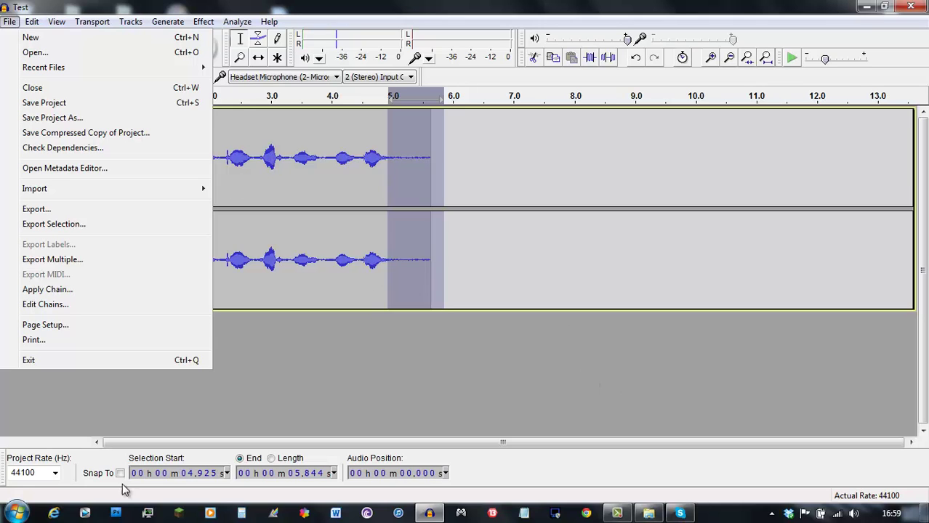
Step: Select the trailing noise from about 4.94 s to 5.76 s and capture it as the noise profile for Noise Removal
drag(437, 175, 388, 176)
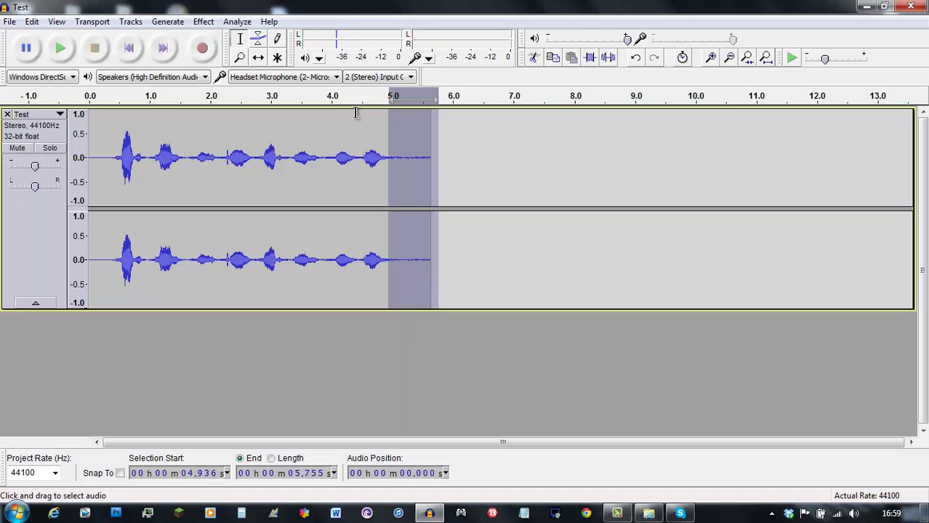
click(203, 21)
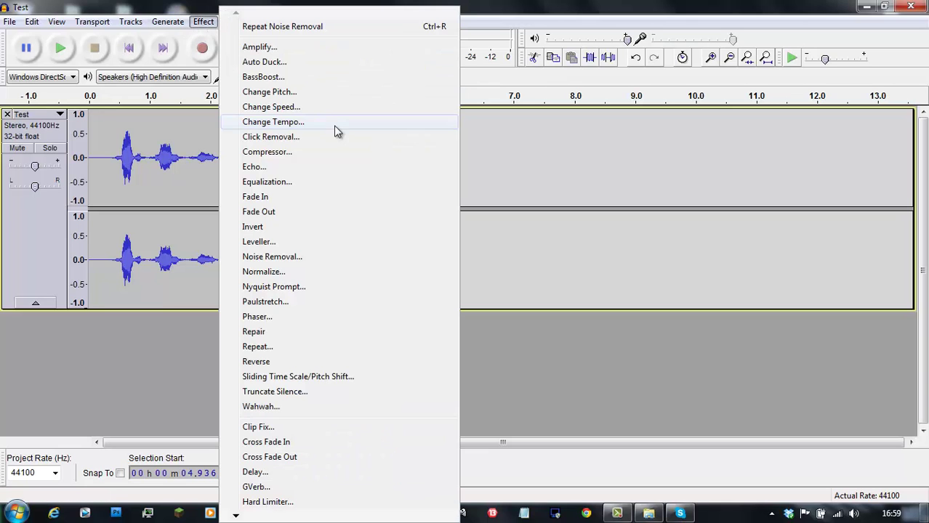
click(287, 256)
click(464, 187)
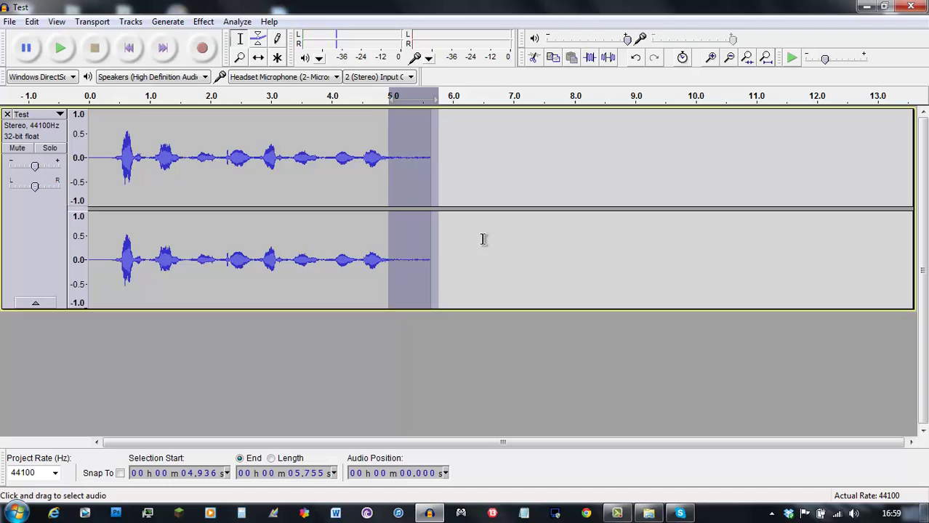
Step: Apply Noise Removal to the entire track again using the new profile with 25 dB noise reduction, and deselect the track audio
key(ctrl+a)
click(203, 21)
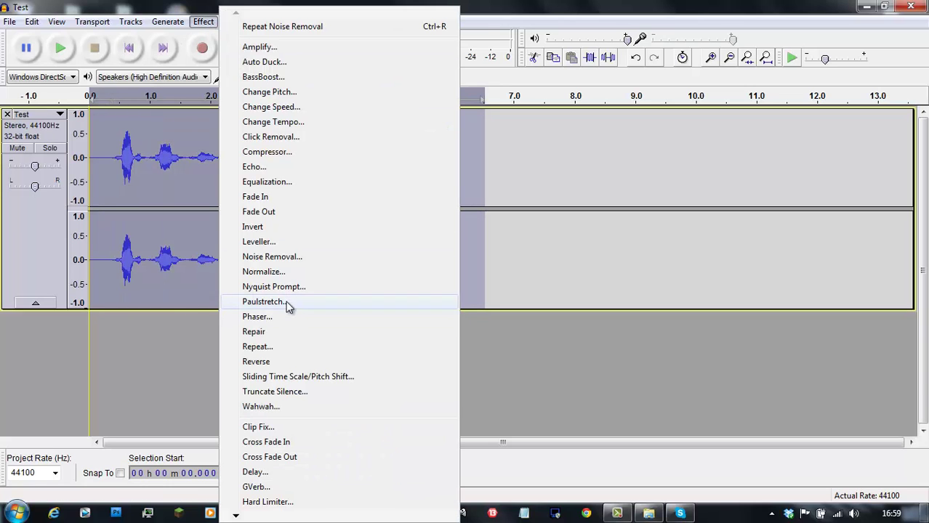
click(270, 257)
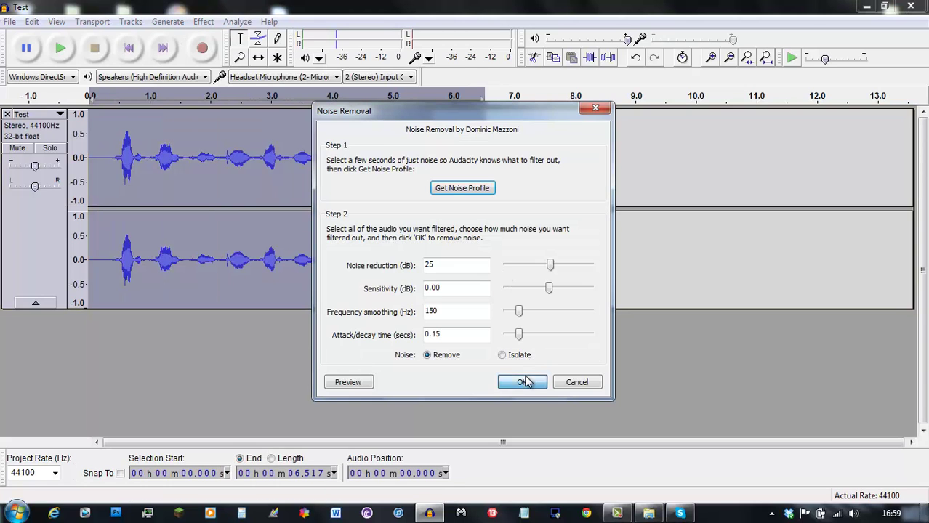
click(522, 382)
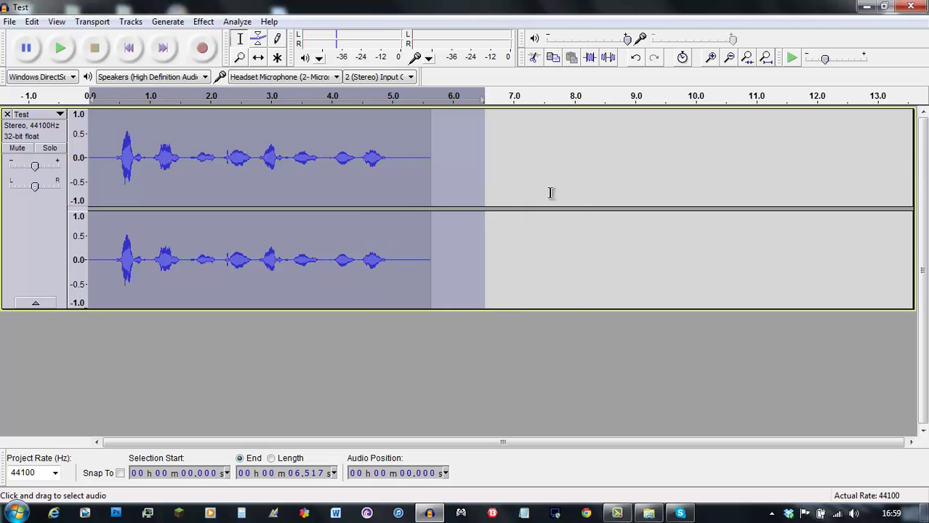
click(550, 192)
drag(478, 200, 521, 244)
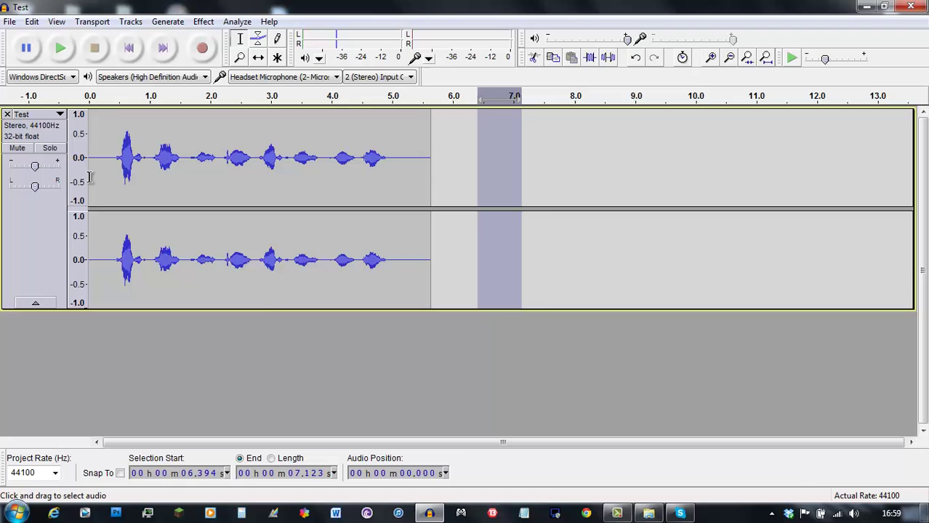
Step: Restore the maximized window to its smaller size and place it near the middle of the desktop
drag(190, 7, 394, 9)
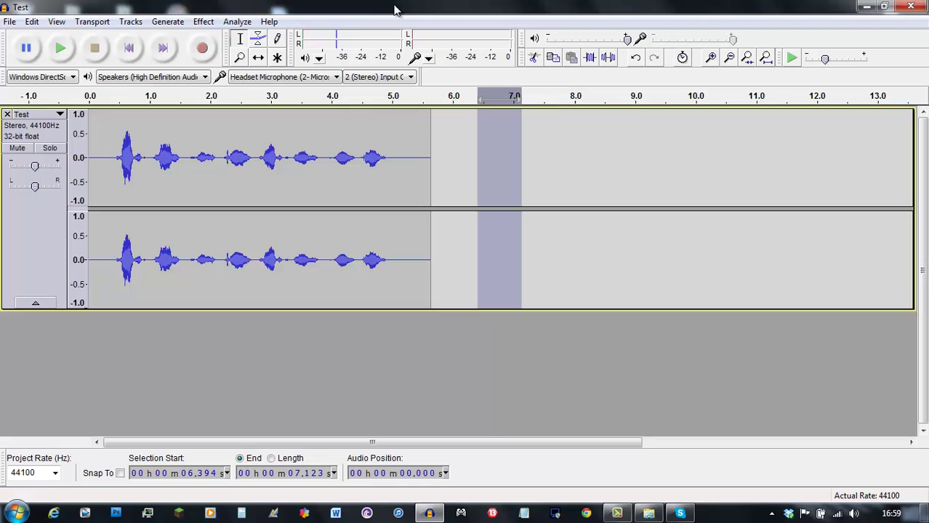
click(456, 125)
drag(490, 56, 486, 52)
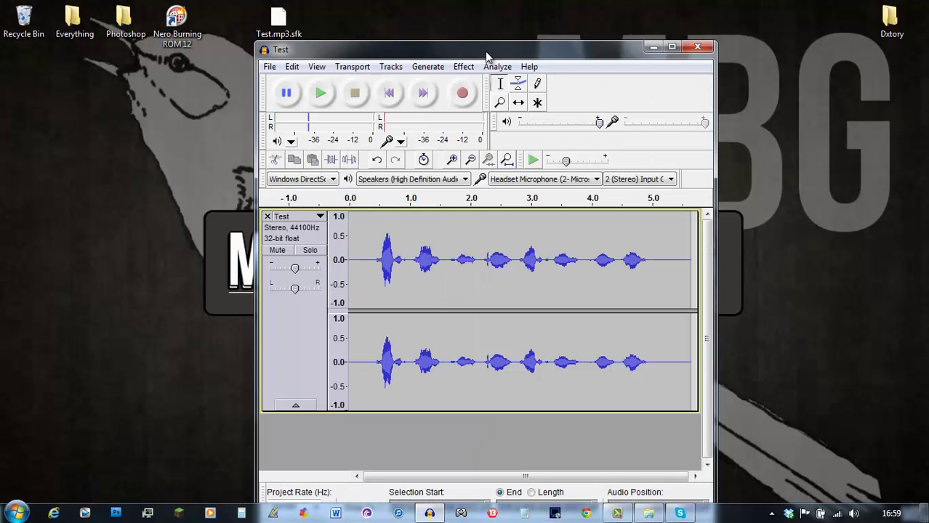
mouse_move(616, 513)
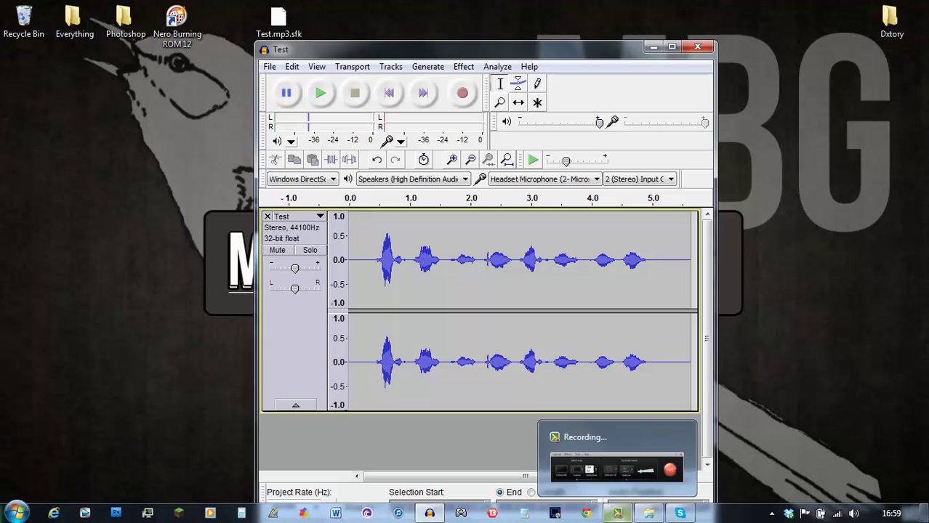